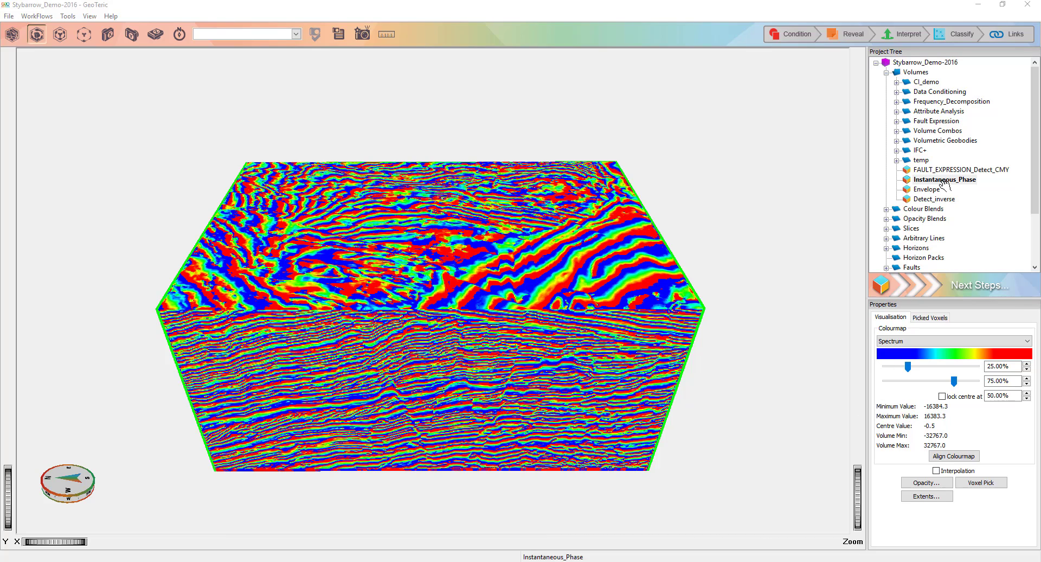
# Step: Display the Envelope volume and the Detect_inverse volume in the 3D view
pyautogui.click(928, 190)
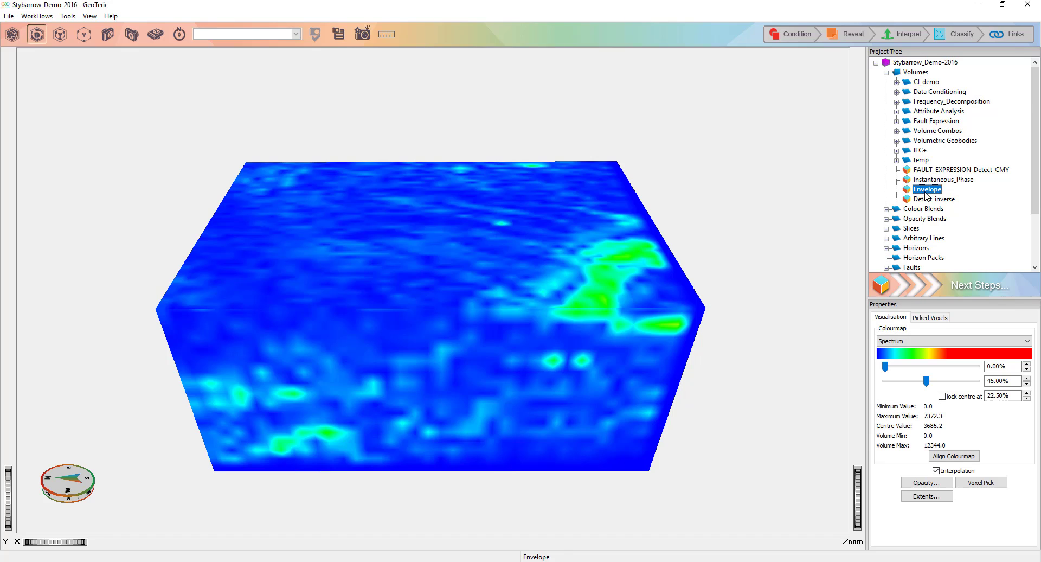
pyautogui.click(929, 199)
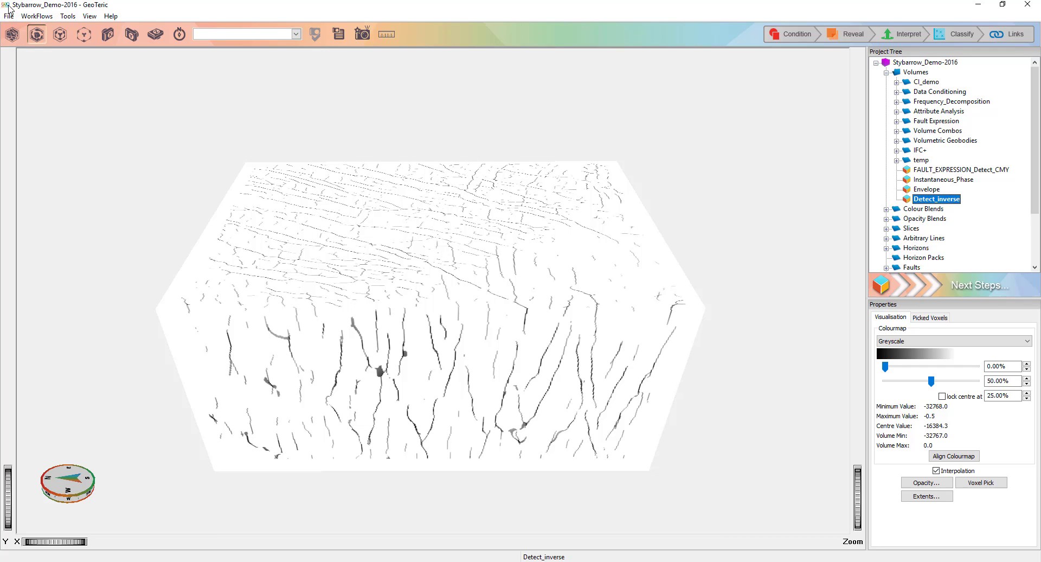
# Step: Open the batch processing framework and add two Attributes processes from the trace attributes group
pyautogui.click(30, 17)
pyautogui.click(48, 28)
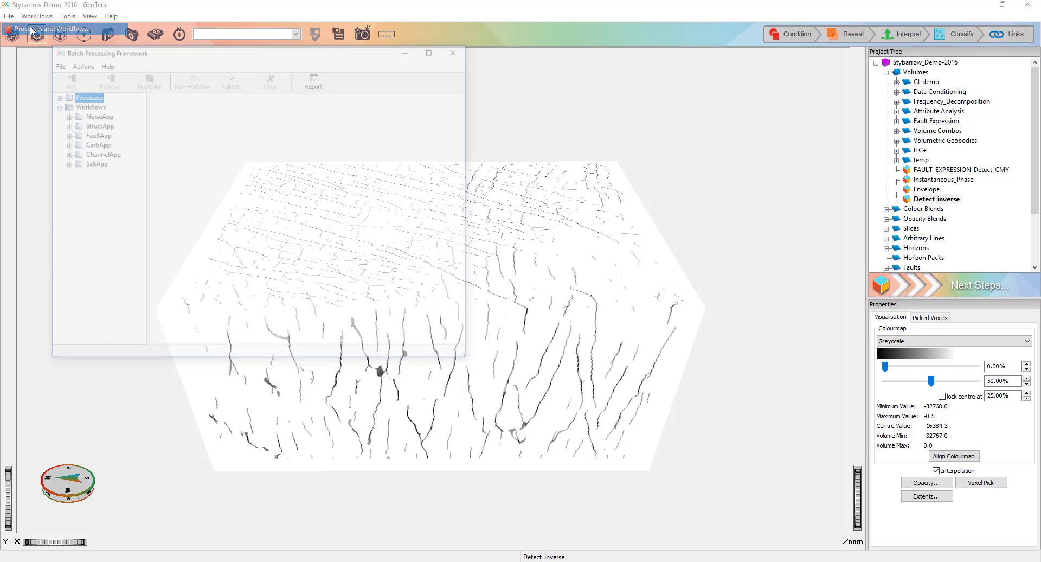
pyautogui.click(54, 95)
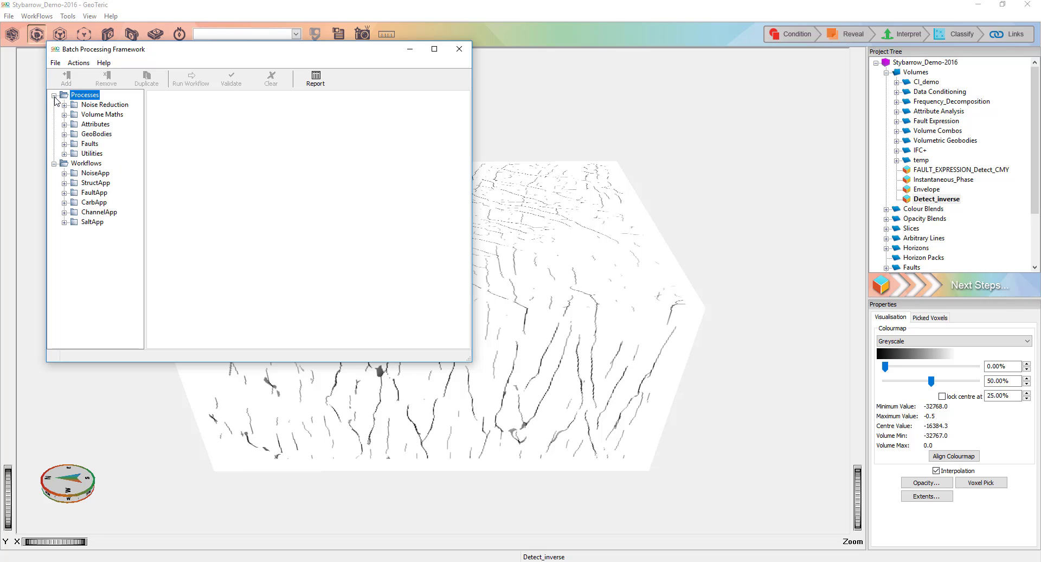
pyautogui.click(64, 124)
pyautogui.click(75, 134)
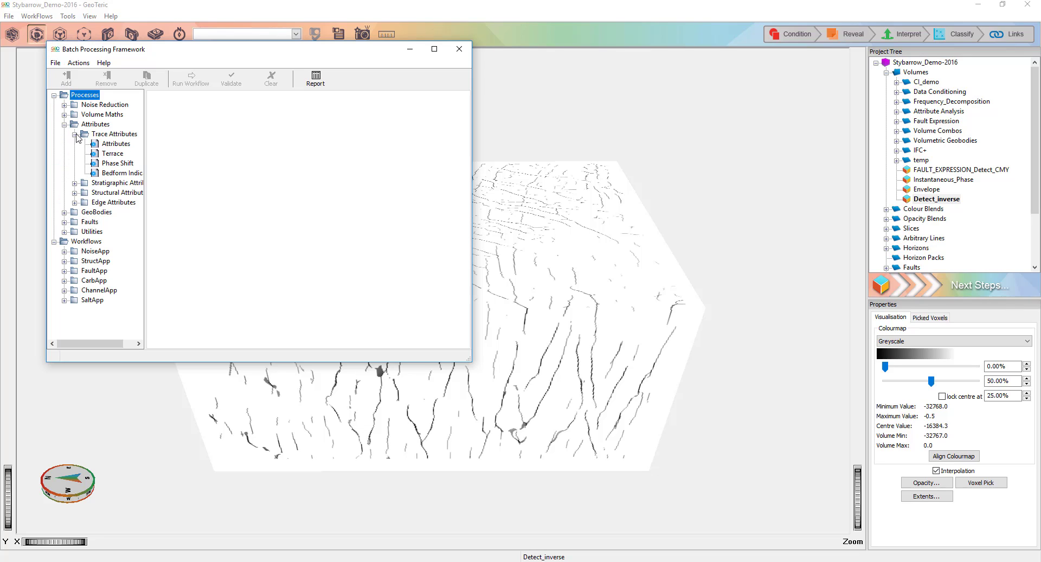
pyautogui.click(117, 146)
pyautogui.doubleClick(116, 144)
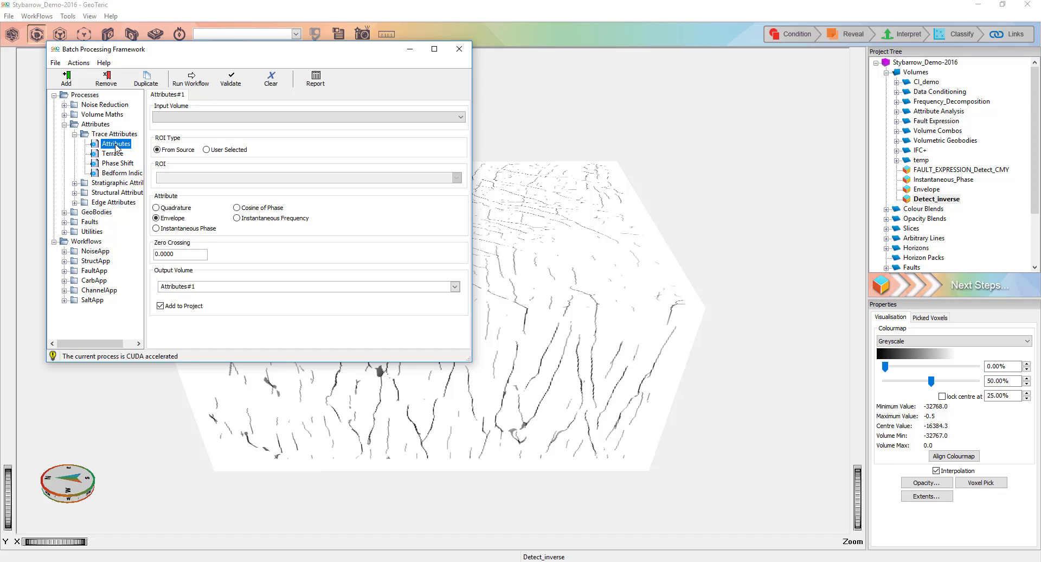
pyautogui.doubleClick(116, 145)
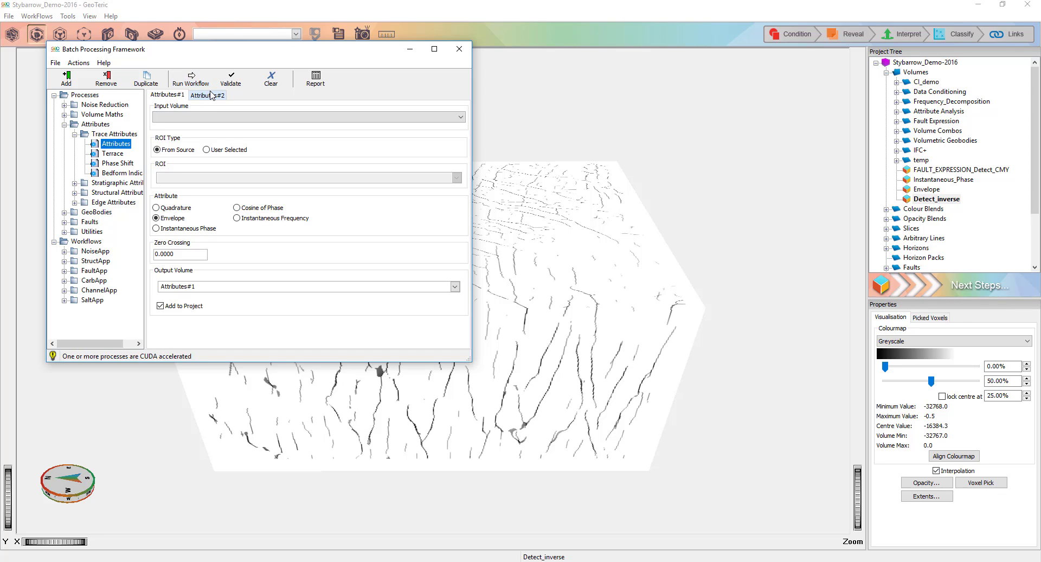
# Step: Configure the first Attributes process with Original as input volume and env as output volume, leaving the attribute on Envelope
pyautogui.click(196, 117)
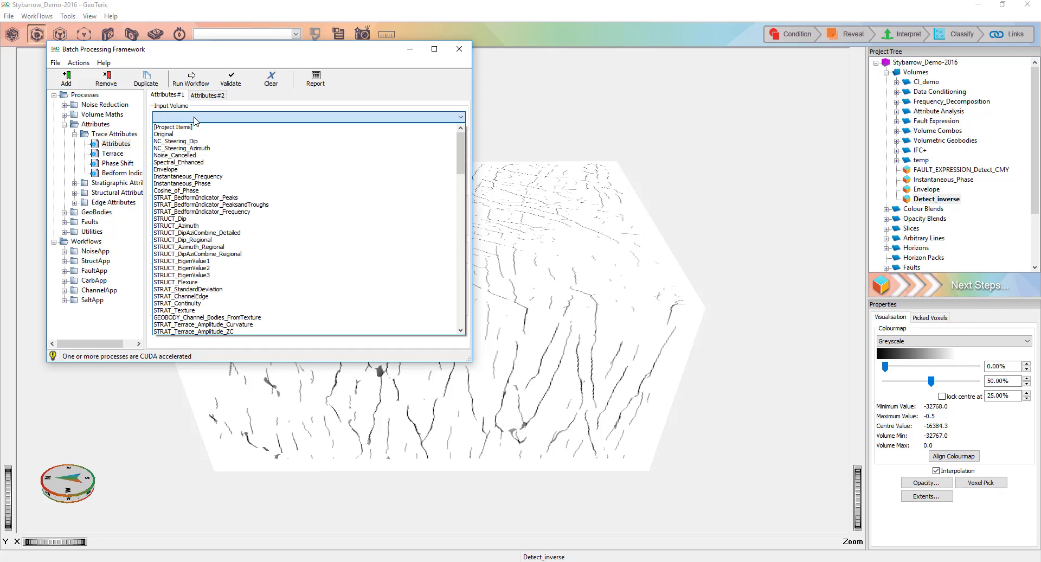
pyautogui.click(183, 135)
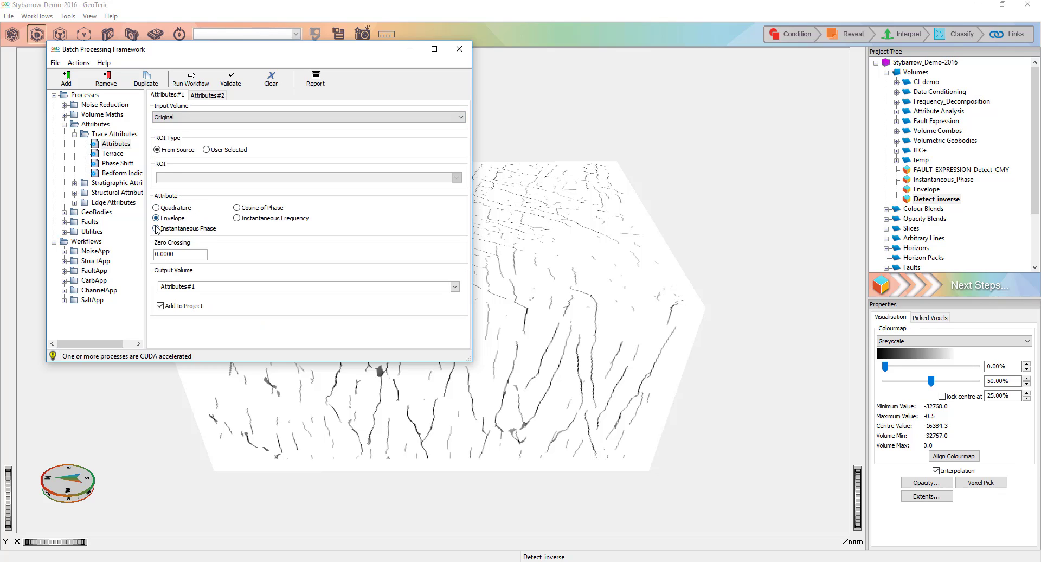
pyautogui.moveTo(203, 287); pyautogui.dragTo(135, 259)
pyautogui.write('env')
# Step: Configure the second Attributes process to compute Instantaneous Phase from the Original volume, with phase as output volume
pyautogui.click(213, 96)
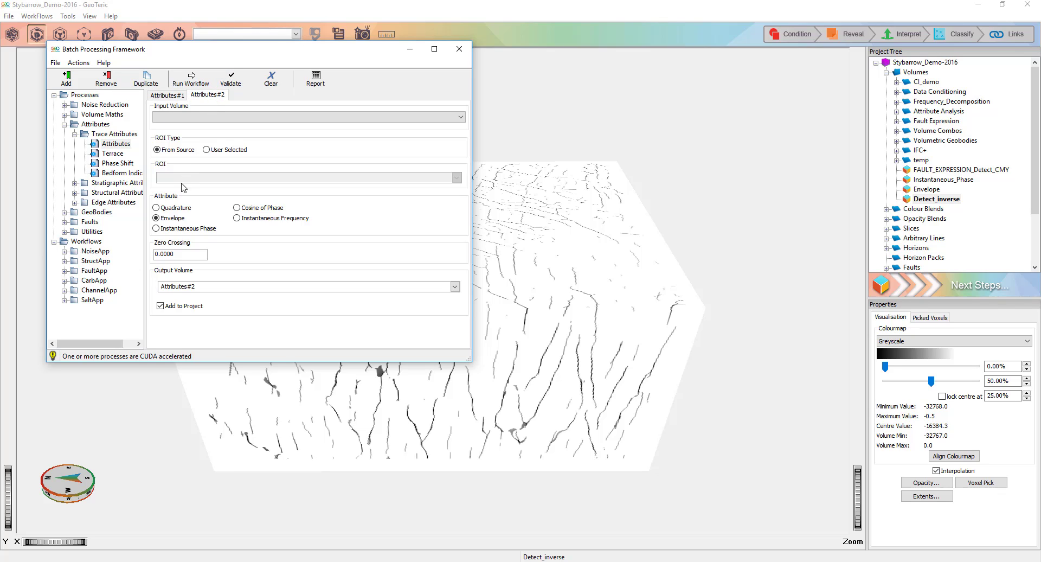
pyautogui.click(156, 228)
pyautogui.moveTo(201, 288); pyautogui.dragTo(133, 299)
pyautogui.write('phase')
pyautogui.click(206, 117)
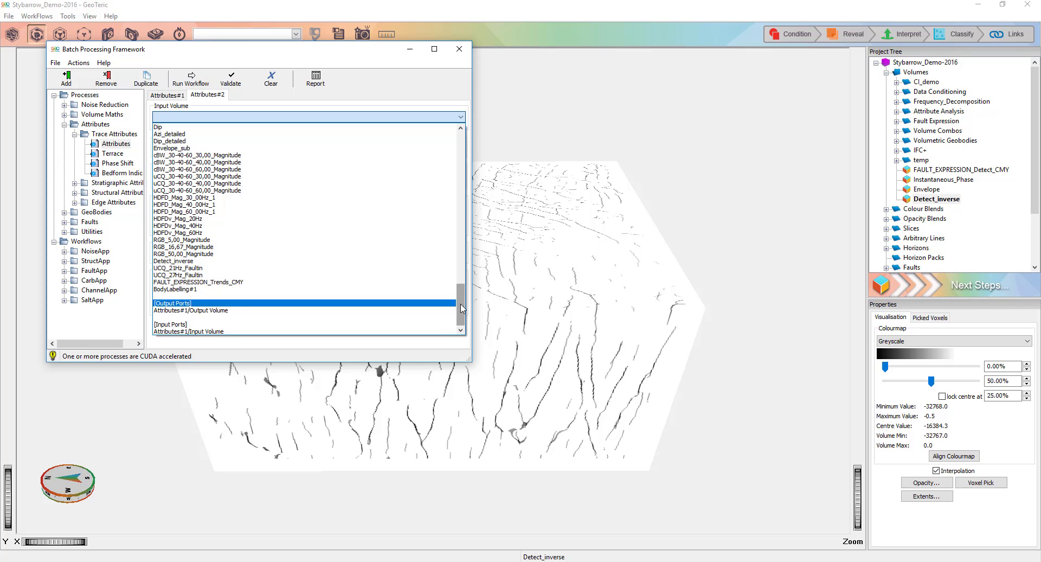
pyautogui.scroll(10, 251, 130)
pyautogui.click(241, 134)
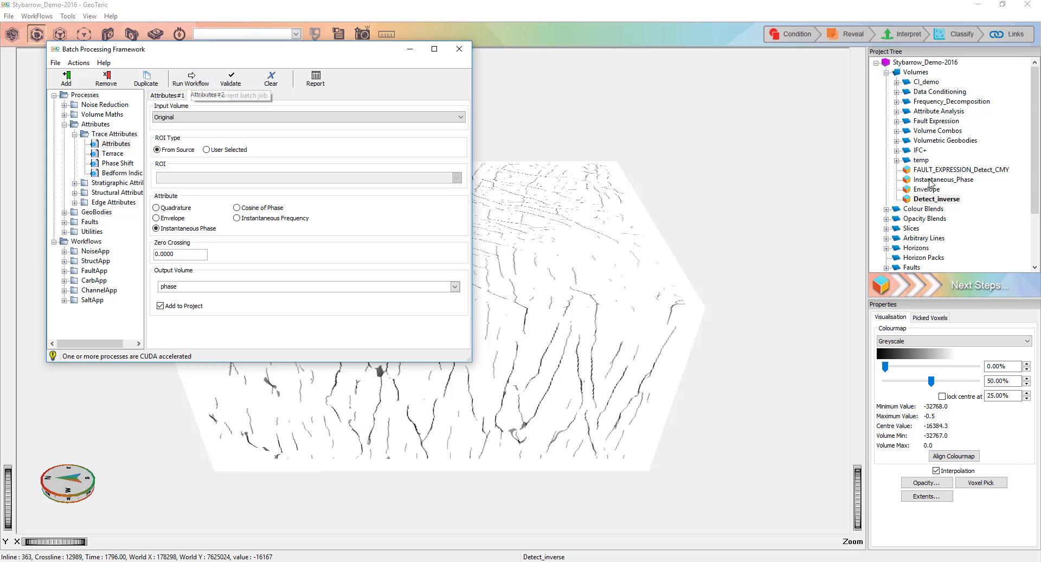
# Step: Remove both Attributes processes from the batch and close the batch processing framework
pyautogui.click(118, 83)
pyautogui.click(118, 83)
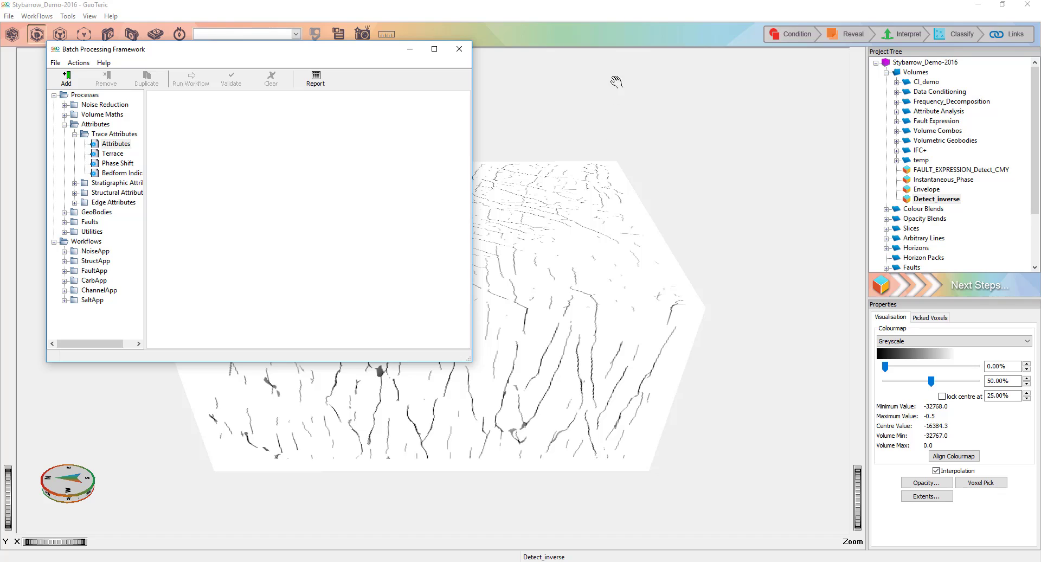
pyautogui.click(639, 17)
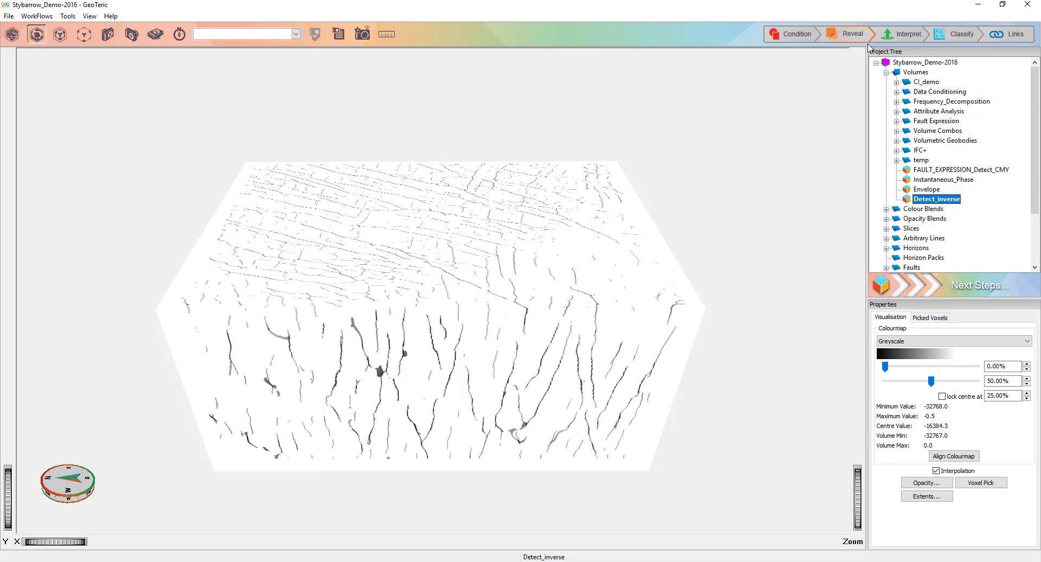
# Step: Look at the Fault Expression option among the Reveal workflows and display the FAULT_EXPRESSION_Detect_CMY volume
pyautogui.click(854, 37)
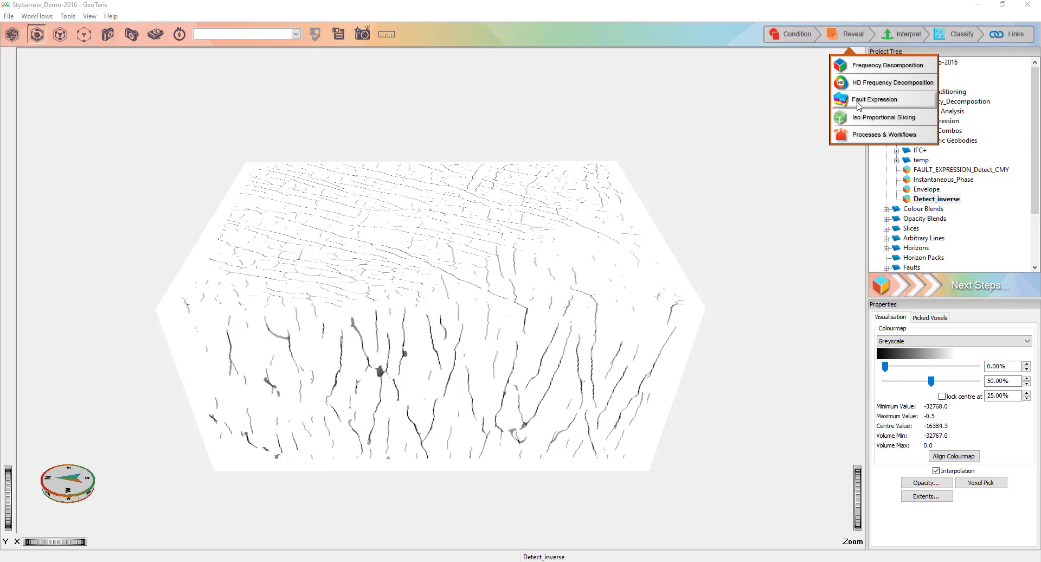
pyautogui.click(981, 171)
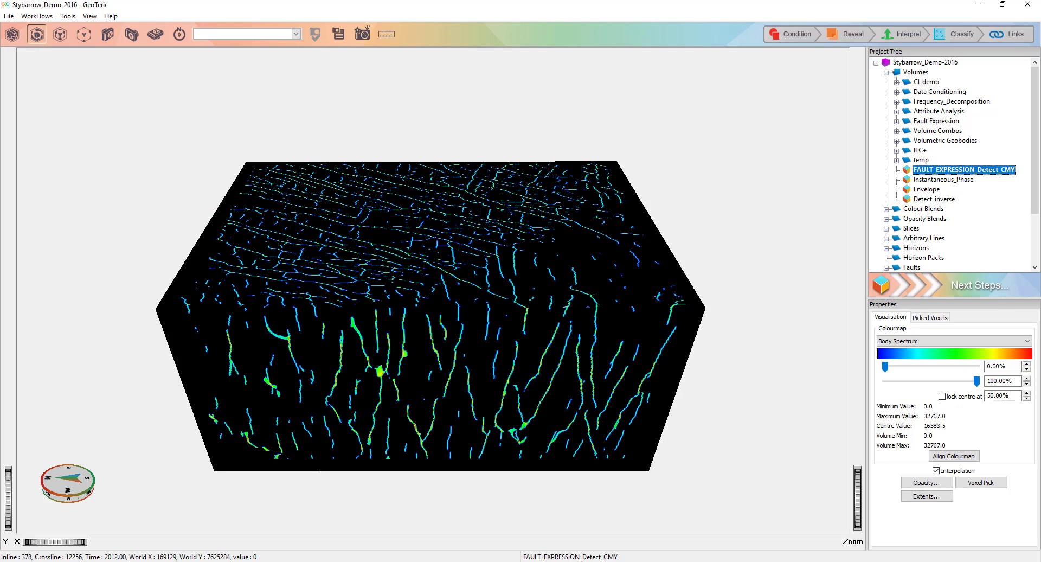
# Step: Open the batch processing framework and add a Voxel Math process from the volume maths group
pyautogui.click(38, 18)
pyautogui.click(44, 28)
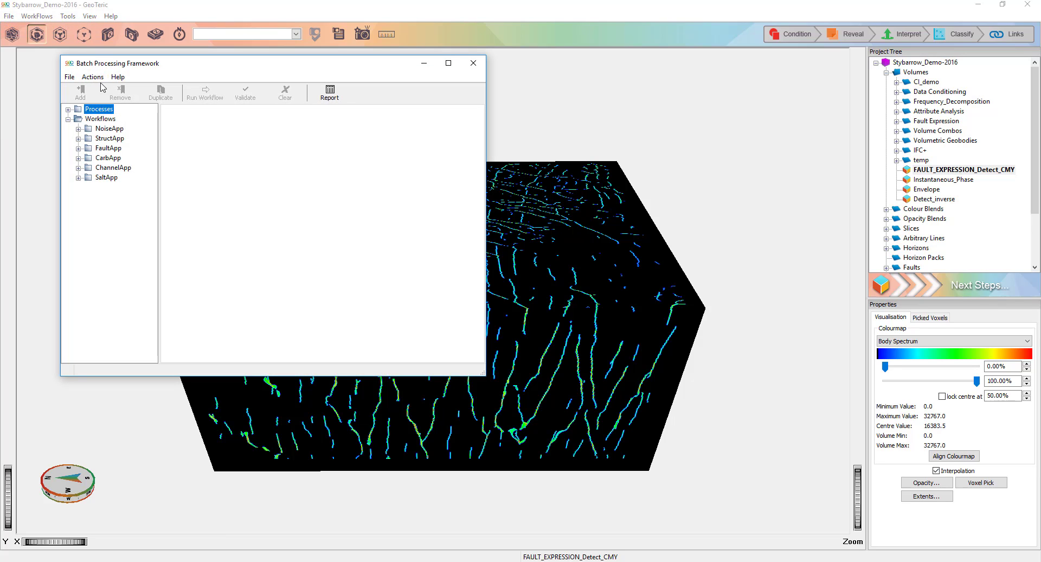
pyautogui.click(68, 110)
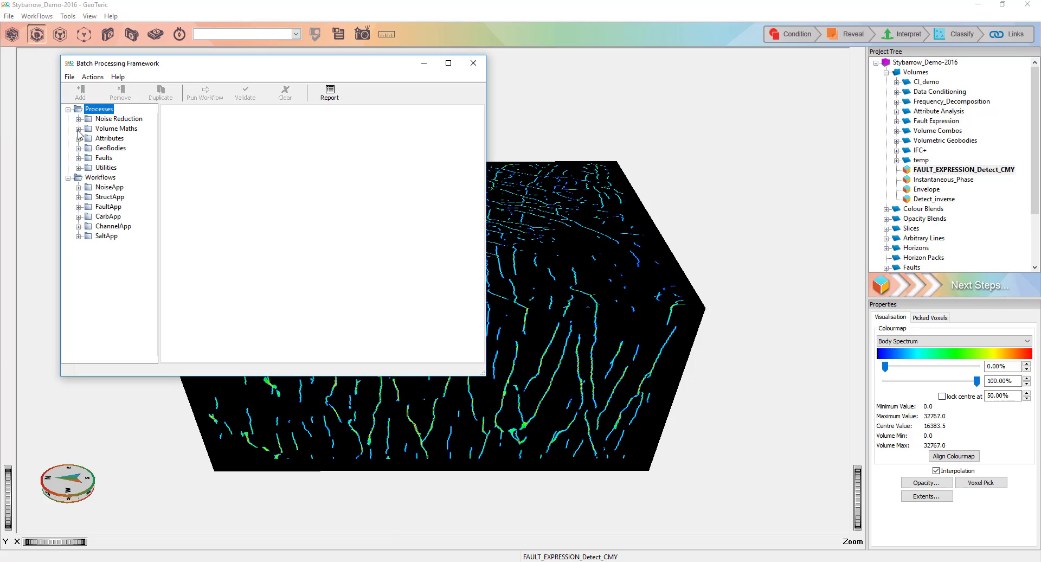
pyautogui.click(78, 129)
pyautogui.click(110, 139)
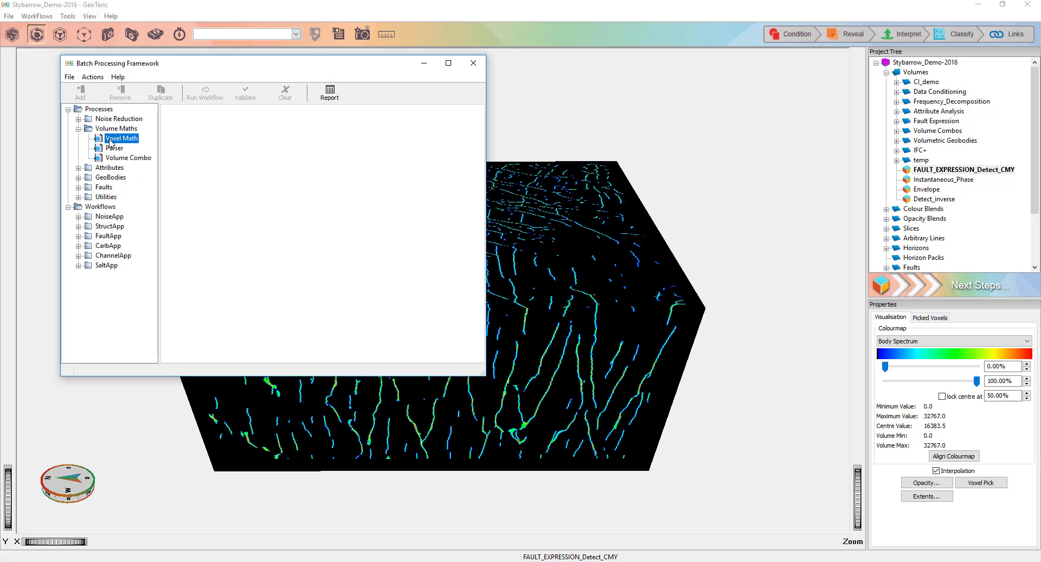
pyautogui.doubleClick(110, 141)
# Step: Configure Voxel Math with FAULT_EXPRESSION_Detect_CMY as first input, operation type im1 and a multiply constant of -1
pyautogui.click(179, 131)
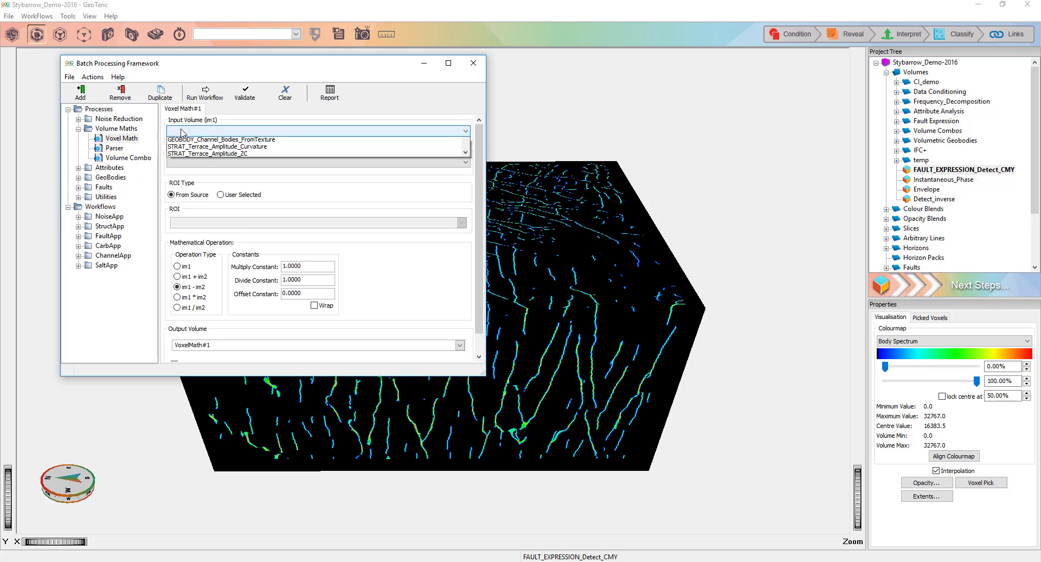
pyautogui.moveTo(466, 168); pyautogui.dragTo(465, 224)
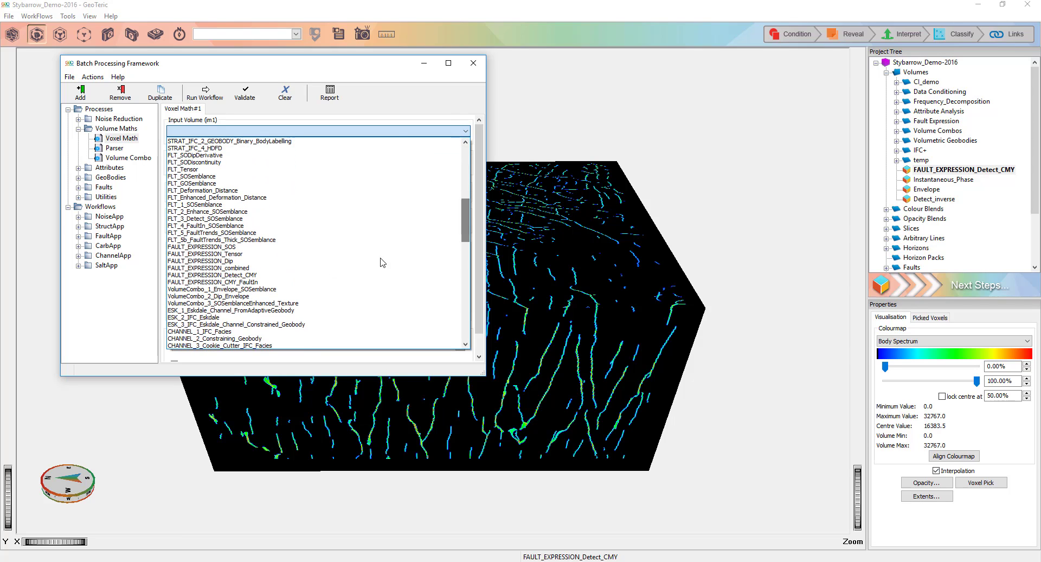
pyautogui.click(263, 275)
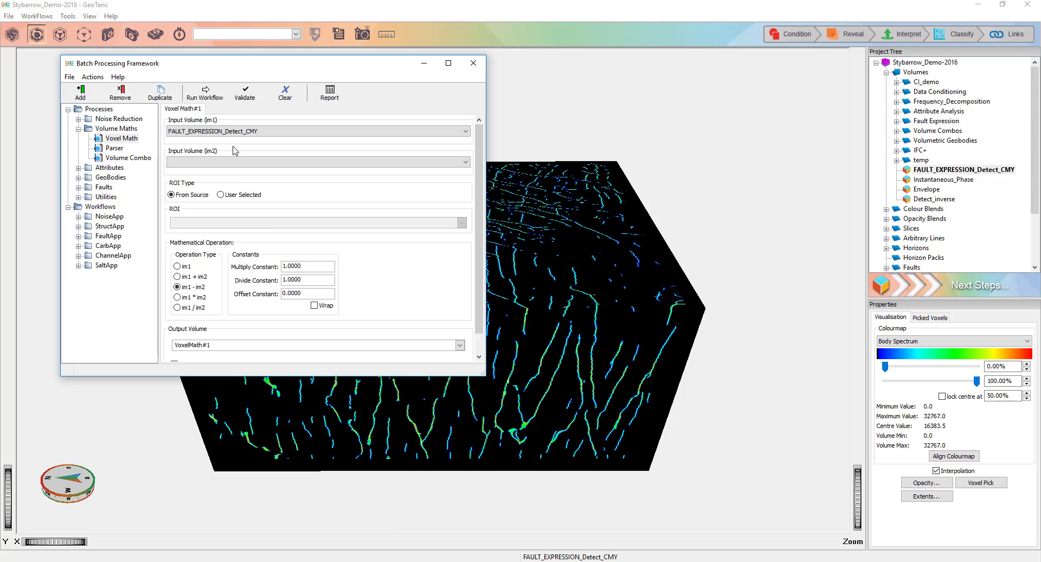
pyautogui.click(178, 267)
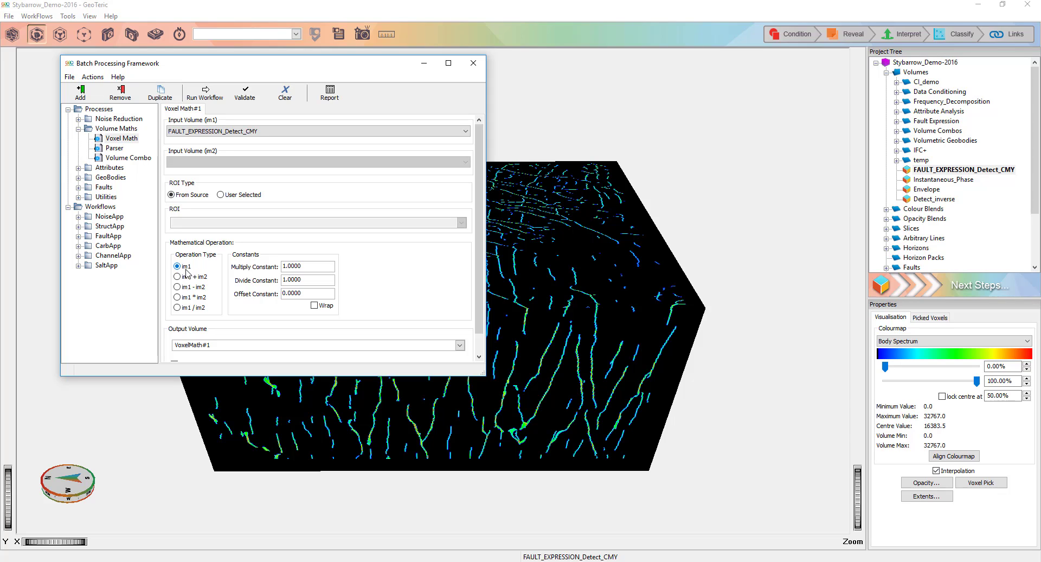
pyautogui.press('Tab')
pyautogui.write('-1')
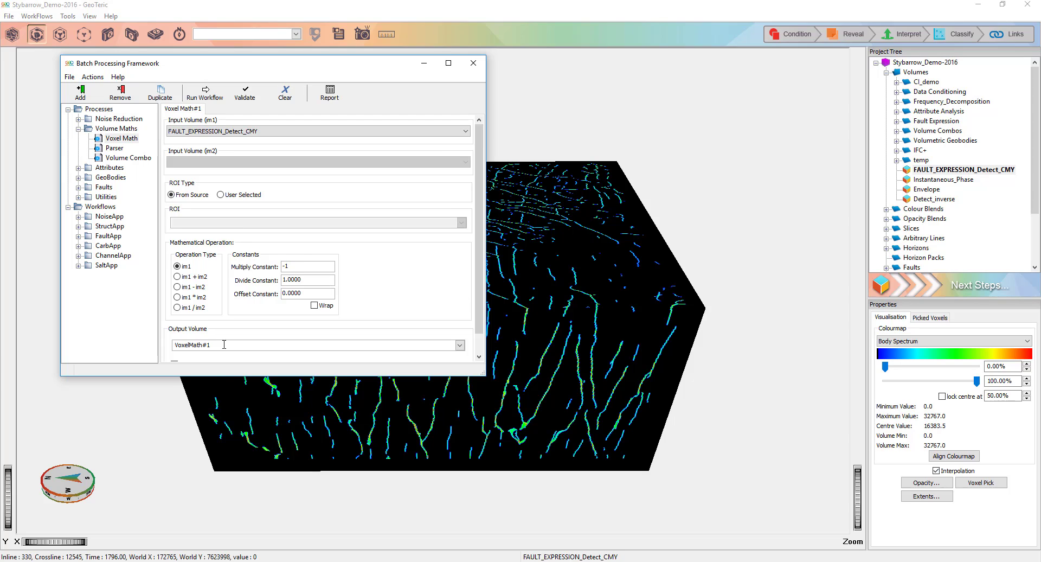
pyautogui.press('Tab')
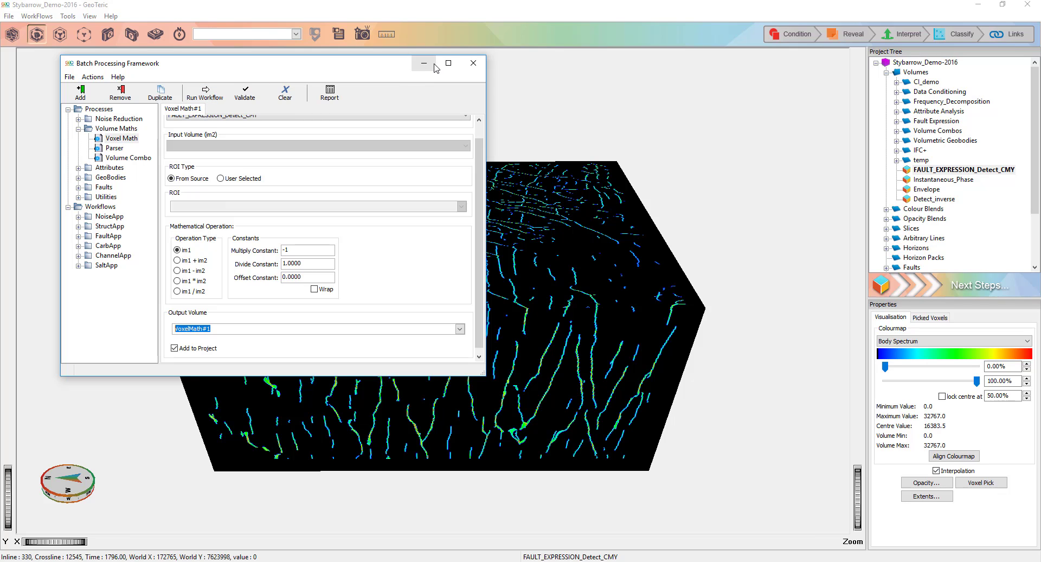
# Step: Close the batch processing framework without running the workflow and display the Detect_inverse volume
pyautogui.click(473, 63)
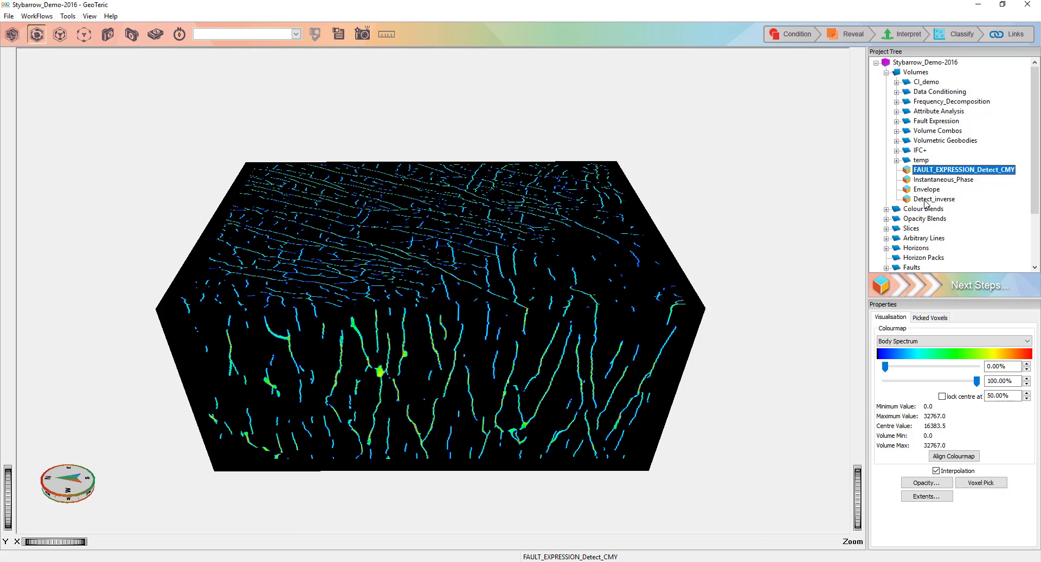
pyautogui.click(931, 199)
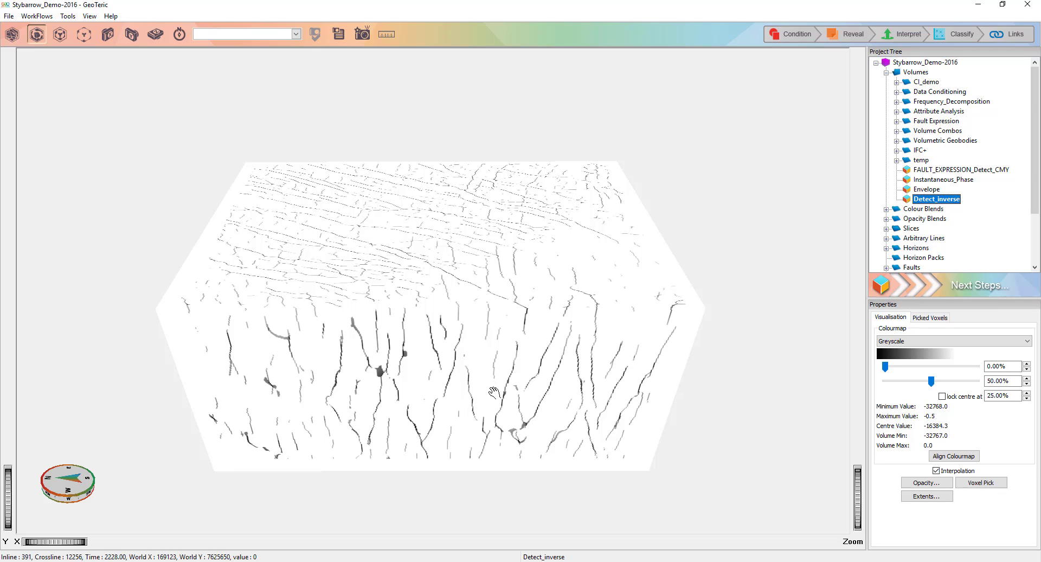
# Step: Start a new colour blend in the project and maximise its window
pyautogui.rightClick(939, 212)
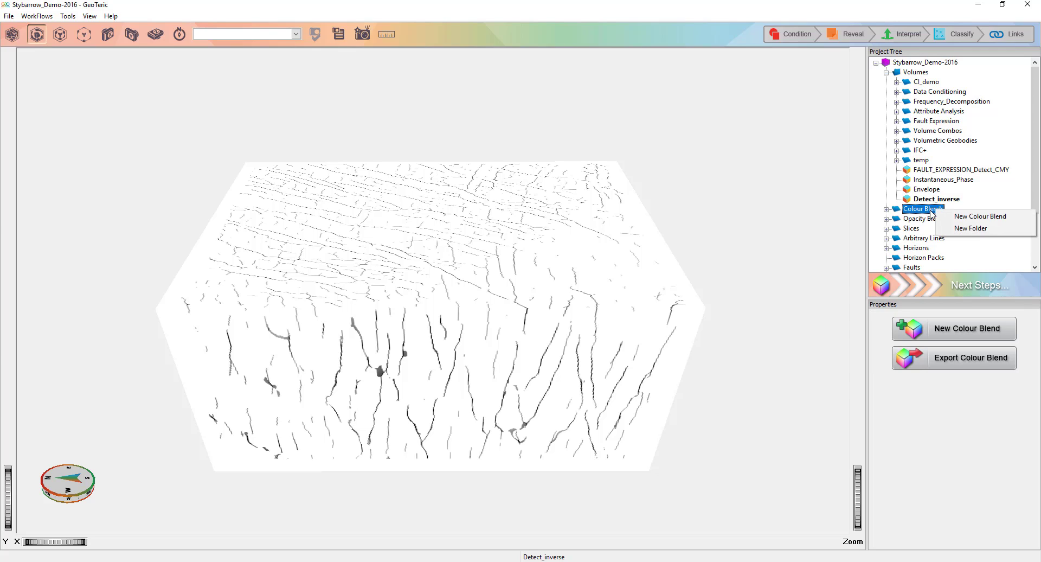
pyautogui.click(959, 216)
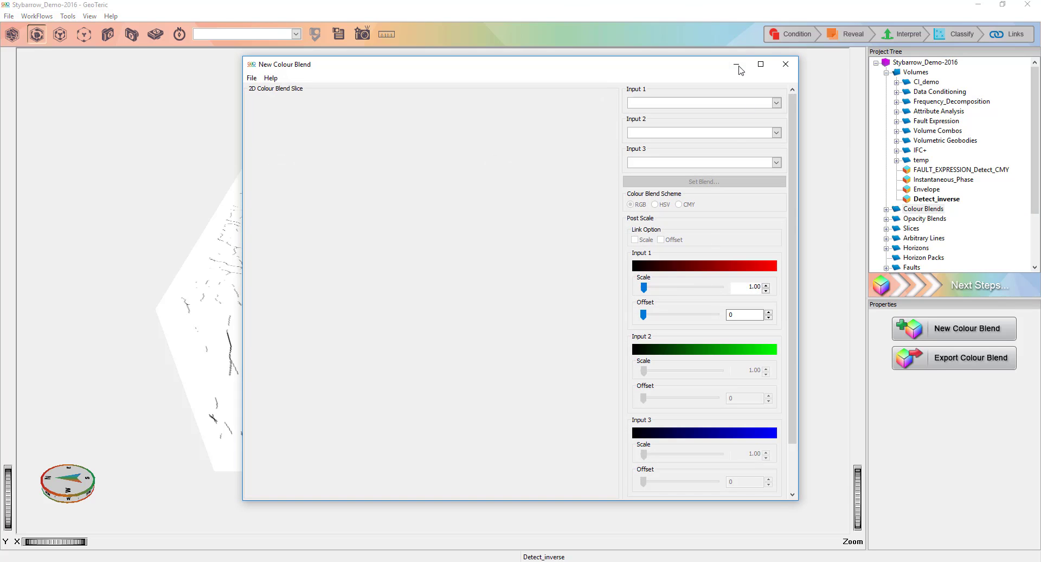
pyautogui.click(761, 64)
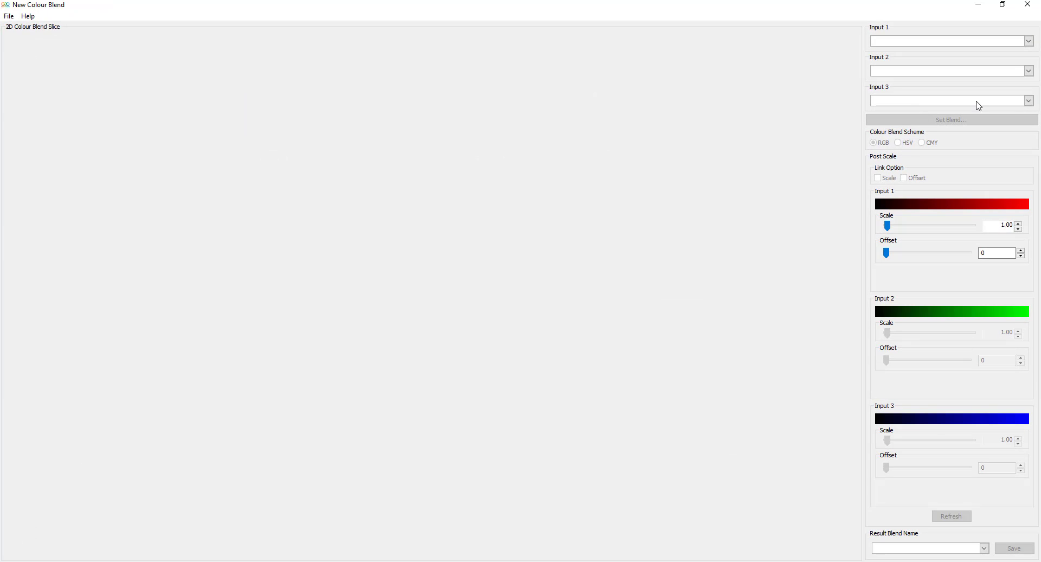
# Step: Assign Instantaneous_Phase, Envelope and Detect_inverse as blend inputs 1, 2 and 3, and open the blend setup
pyautogui.click(1029, 41)
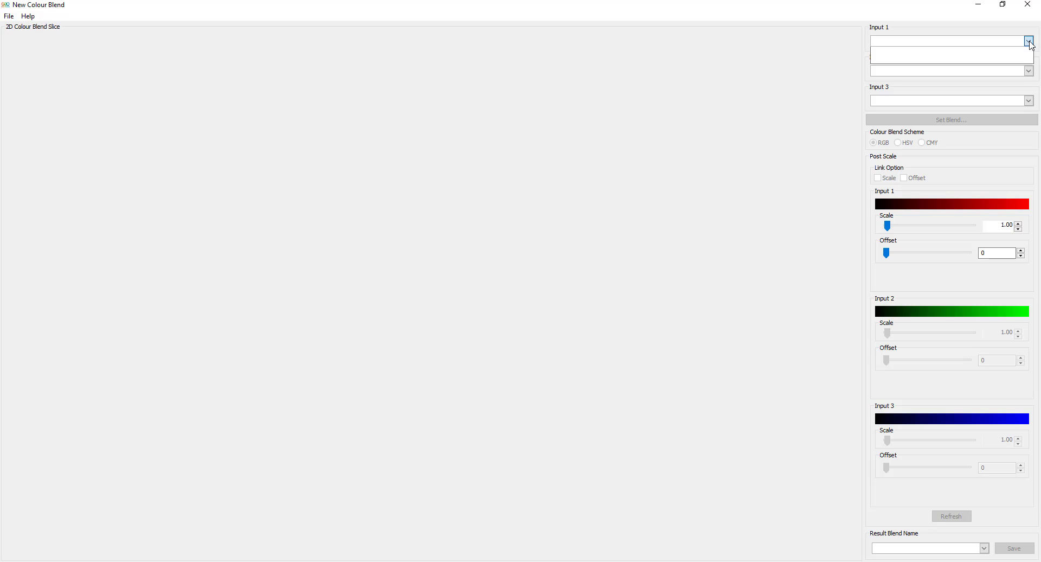
pyautogui.click(942, 159)
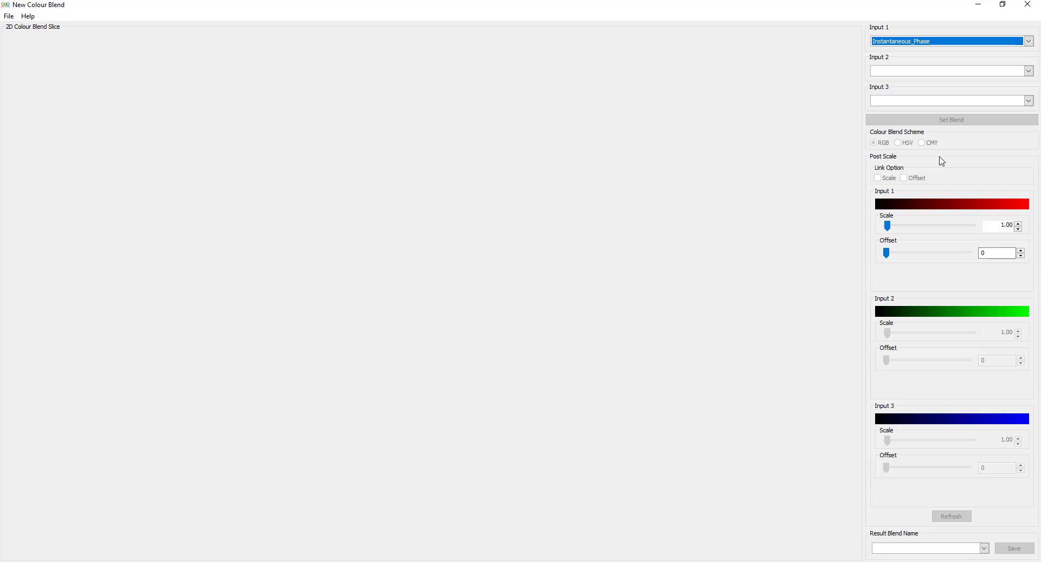
pyautogui.click(1029, 71)
pyautogui.scroll(1, 975, 109)
pyautogui.click(923, 207)
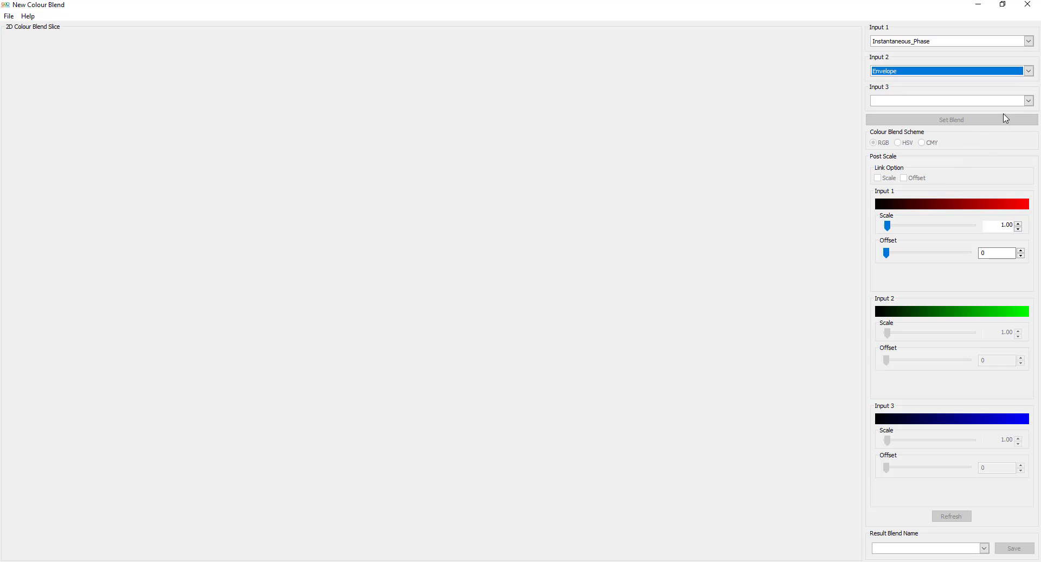
pyautogui.click(1029, 100)
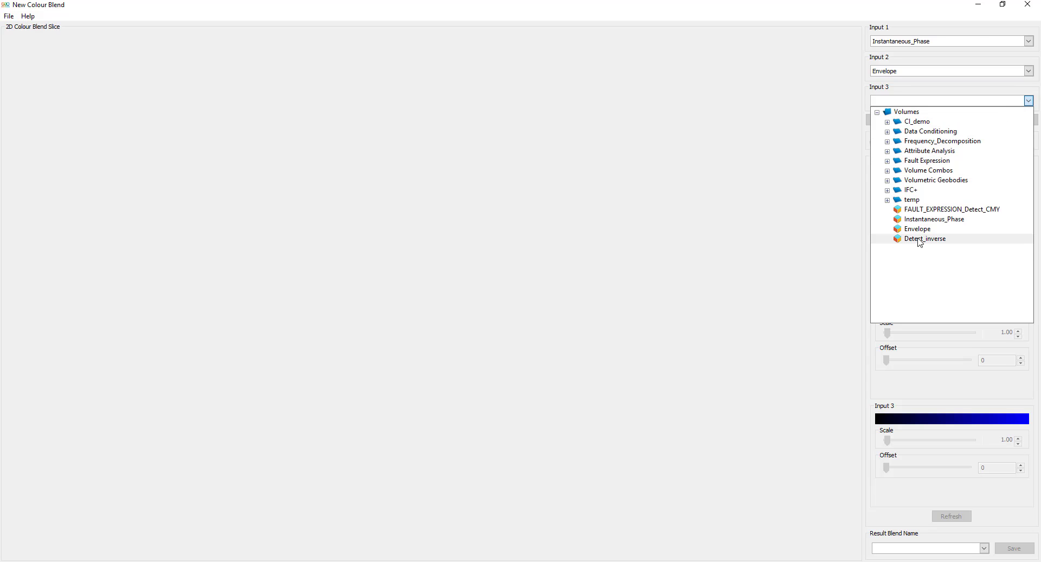
pyautogui.click(919, 239)
pyautogui.click(953, 120)
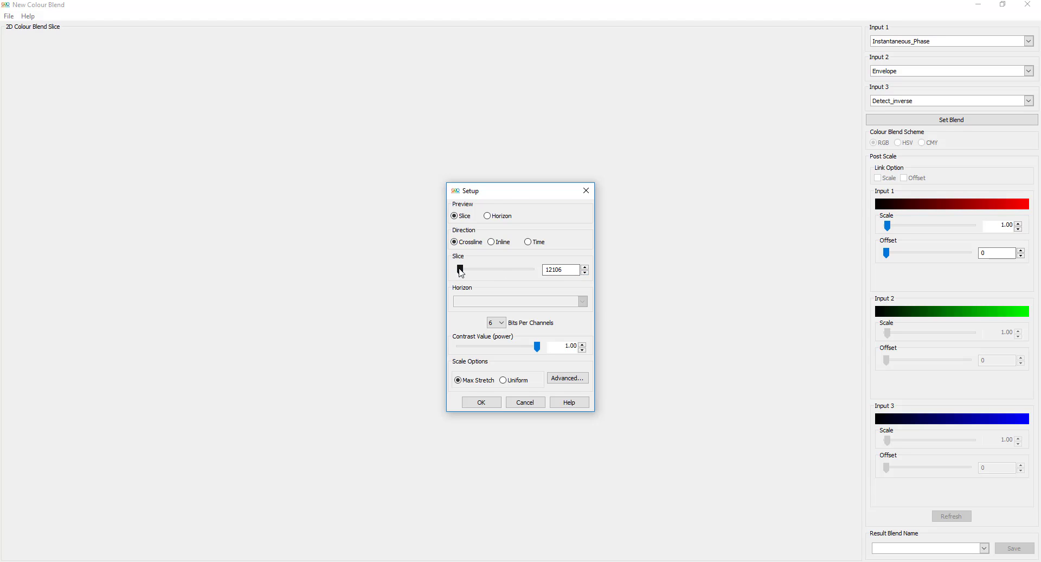
# Step: Move the preview to a crossline further into the volume, apply the blend setup and use the HSV colour scheme
pyautogui.moveTo(462, 271); pyautogui.dragTo(491, 276)
pyautogui.click(494, 402)
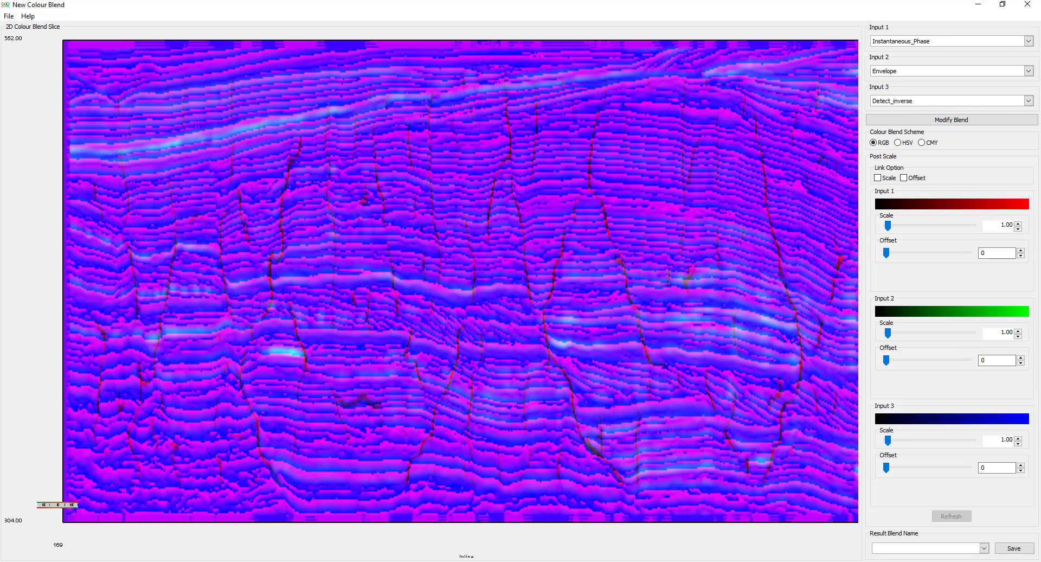
pyautogui.click(898, 143)
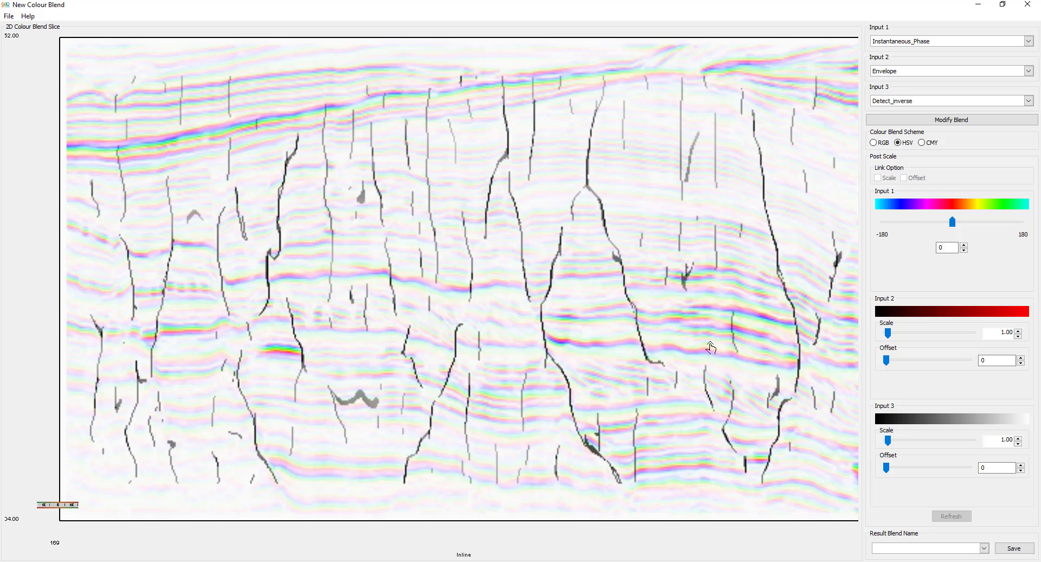
# Step: Set the post scale of Input 2, the Envelope volume, to 3.00 and refresh the blend preview
pyautogui.click(1019, 332)
pyautogui.write('3')
pyautogui.press('Return')
pyautogui.click(952, 515)
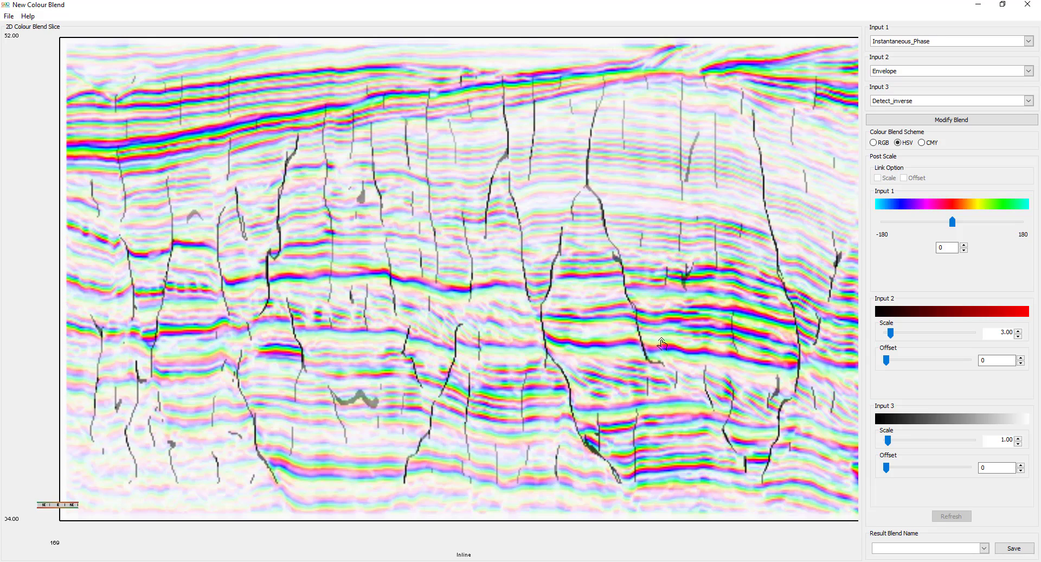
pyautogui.scroll(1, 662, 343)
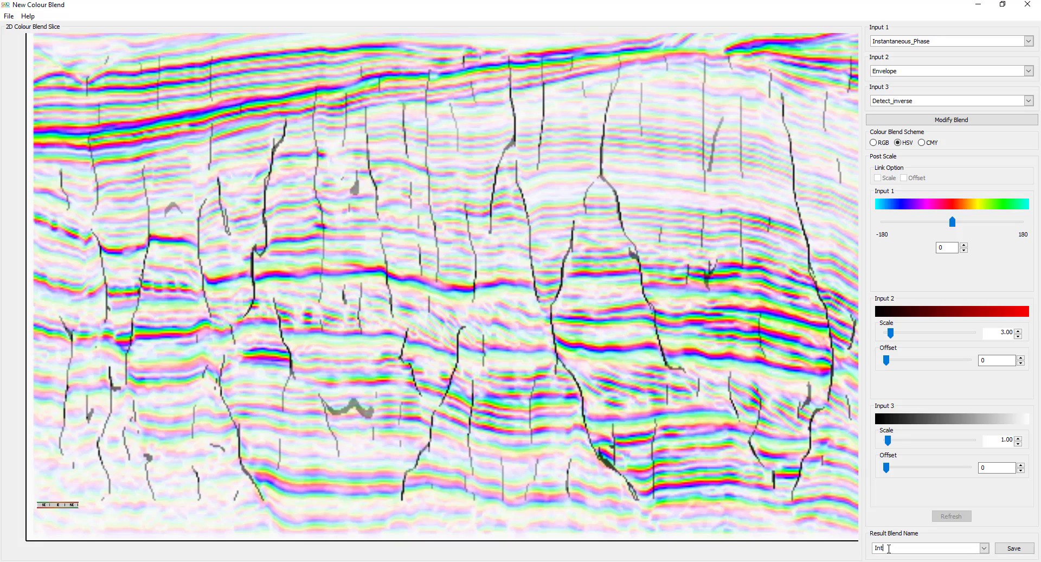
# Step: Save the colour blend under the name InterpHSV and close the blend window
pyautogui.write('erpHSV')
pyautogui.click(1013, 549)
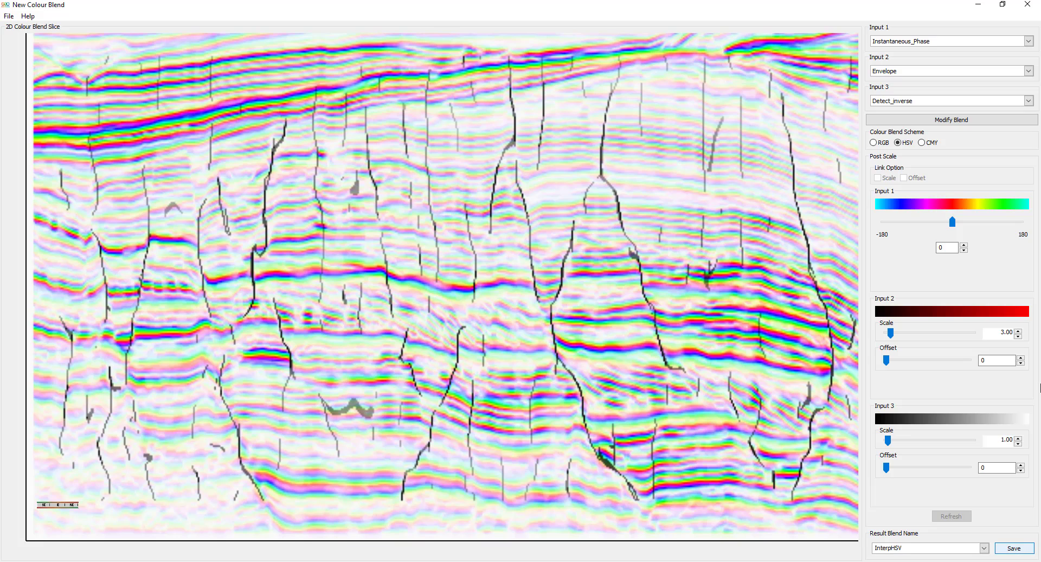
pyautogui.click(1027, 5)
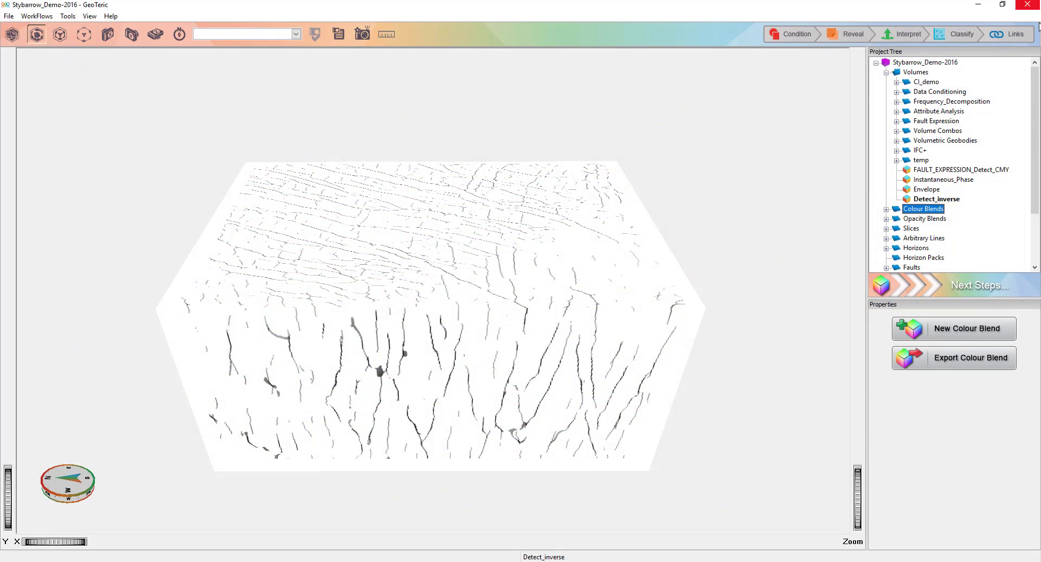
# Step: Hide the Detect_inverse volume and display the Interp_HSV colour blend in the 3D view instead
pyautogui.click(940, 201)
pyautogui.click(886, 210)
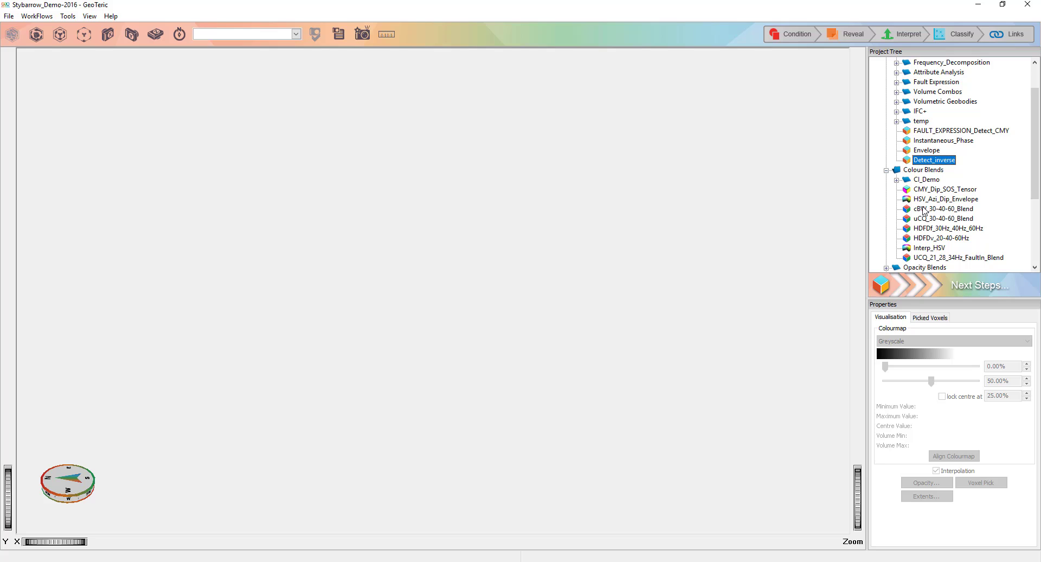
pyautogui.click(933, 248)
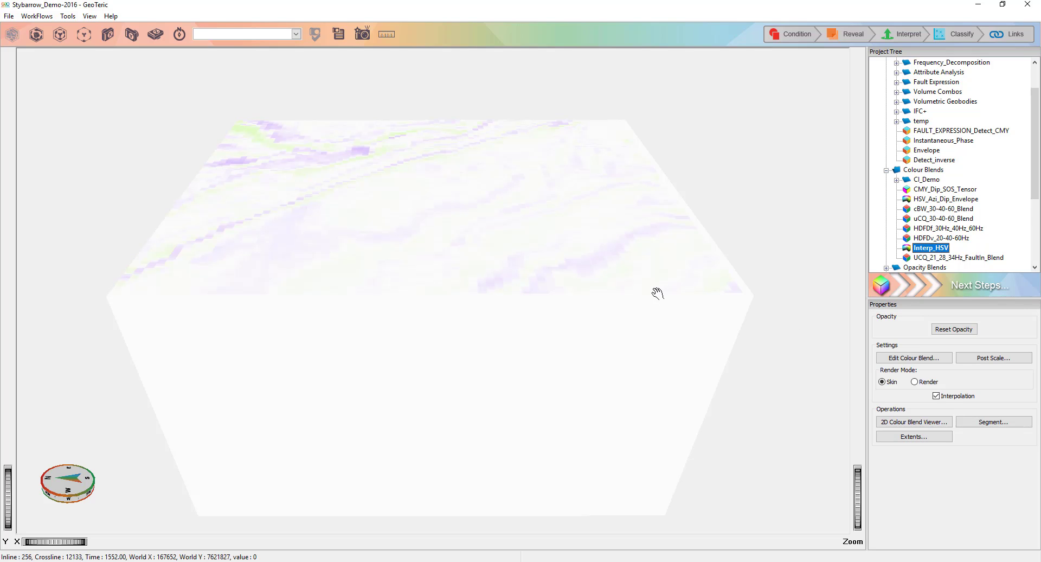
# Step: Crop the Interp_HSV blend inward from its front upper edge and show the vertical section up close
pyautogui.click(467, 298)
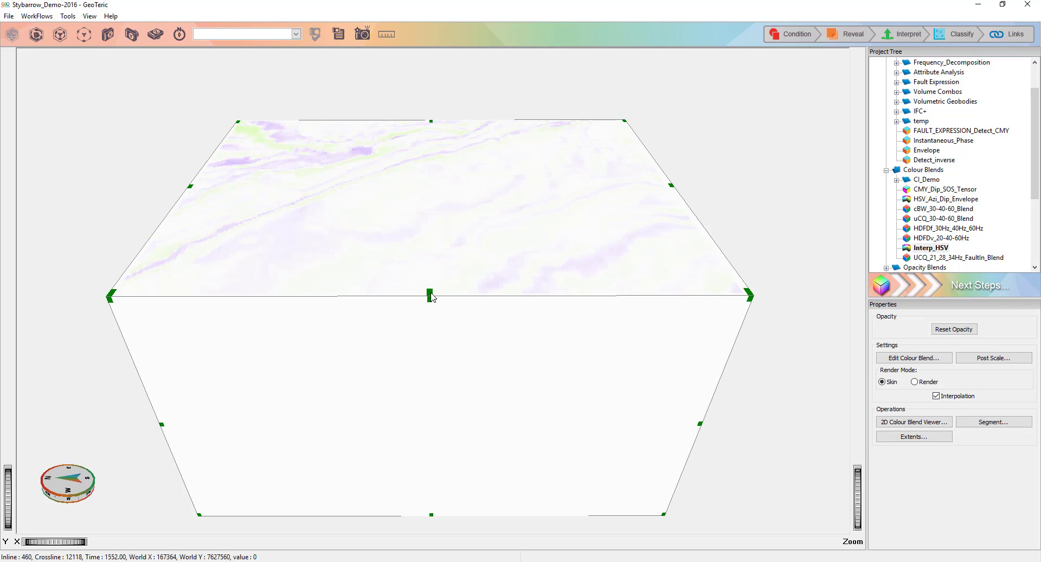
pyautogui.moveTo(433, 297); pyautogui.dragTo(445, 178)
pyautogui.press('Escape')
pyautogui.moveTo(858, 479); pyautogui.dragTo(858, 510)
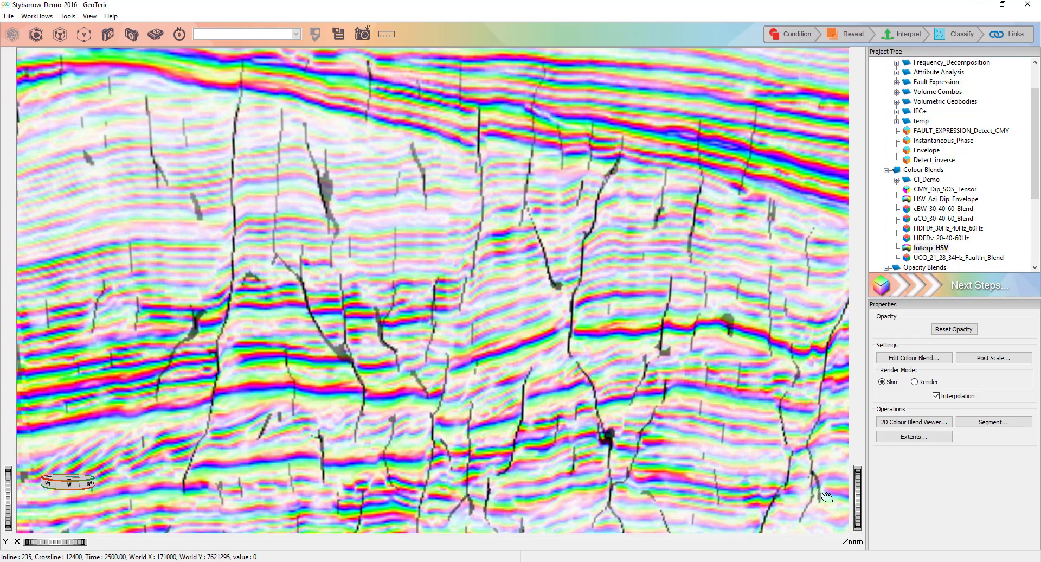